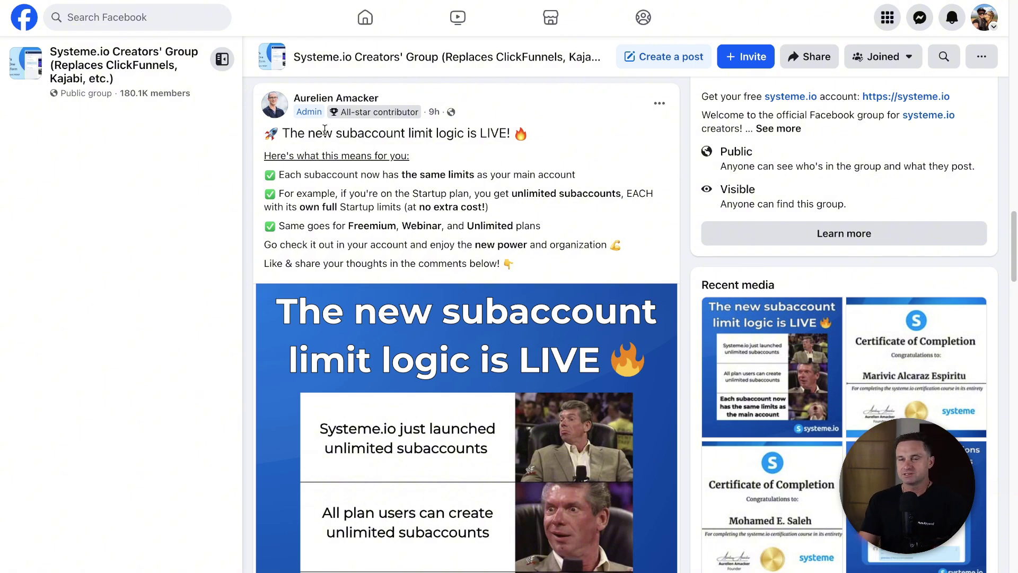
Step: Read the subaccount announcement, highlighting the headline, the limits line and the unlimited-subaccounts bullet
{"action": "left_click_drag", "start_coordinate": [286, 133], "coordinate": [520, 135]}
{"action": "left_click", "coordinate": [457, 115]}
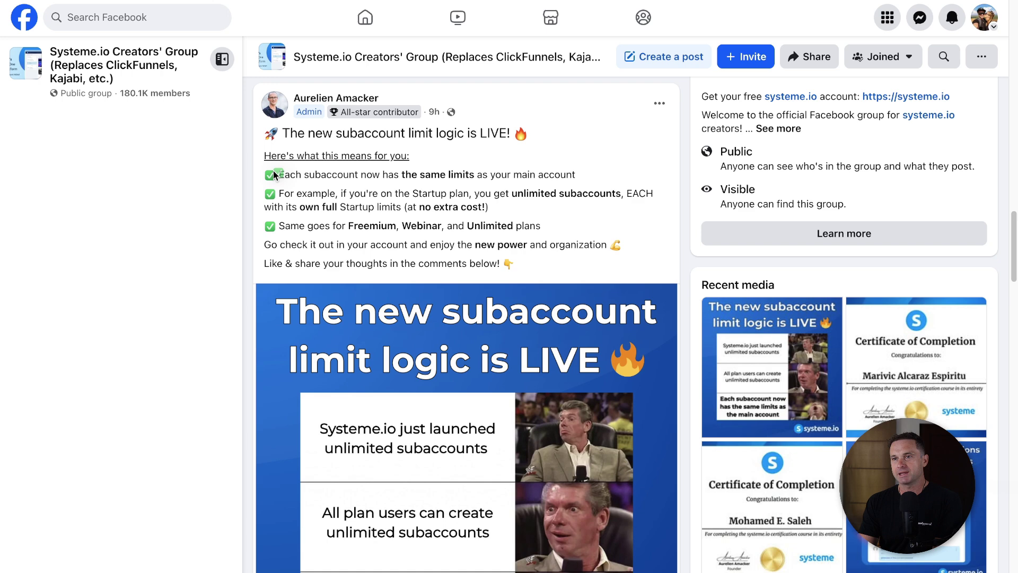
{"action": "left_click_drag", "start_coordinate": [412, 175], "coordinate": [591, 183]}
{"action": "left_click", "coordinate": [591, 183]}
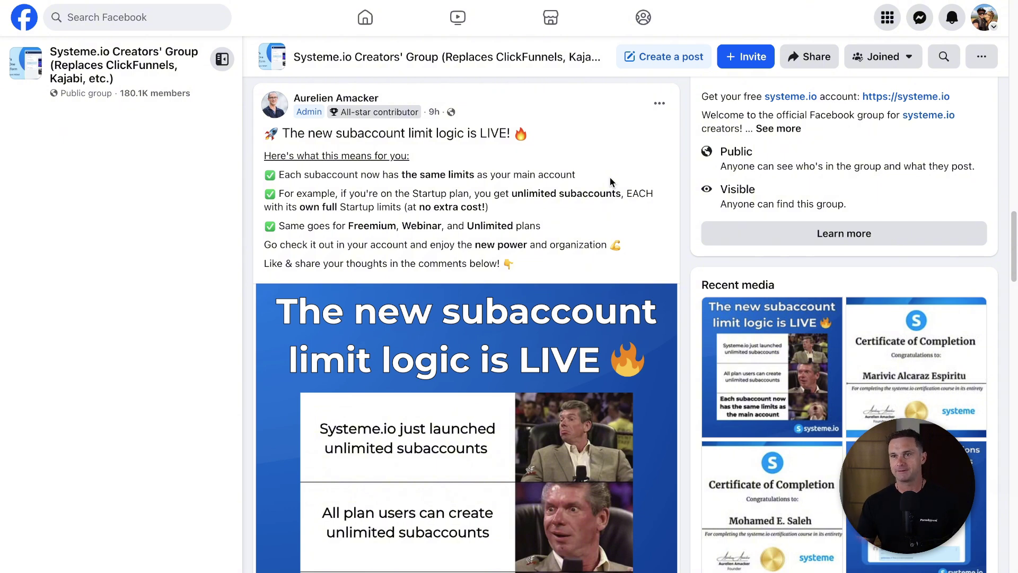
{"action": "left_click_drag", "start_coordinate": [508, 210], "coordinate": [336, 194]}
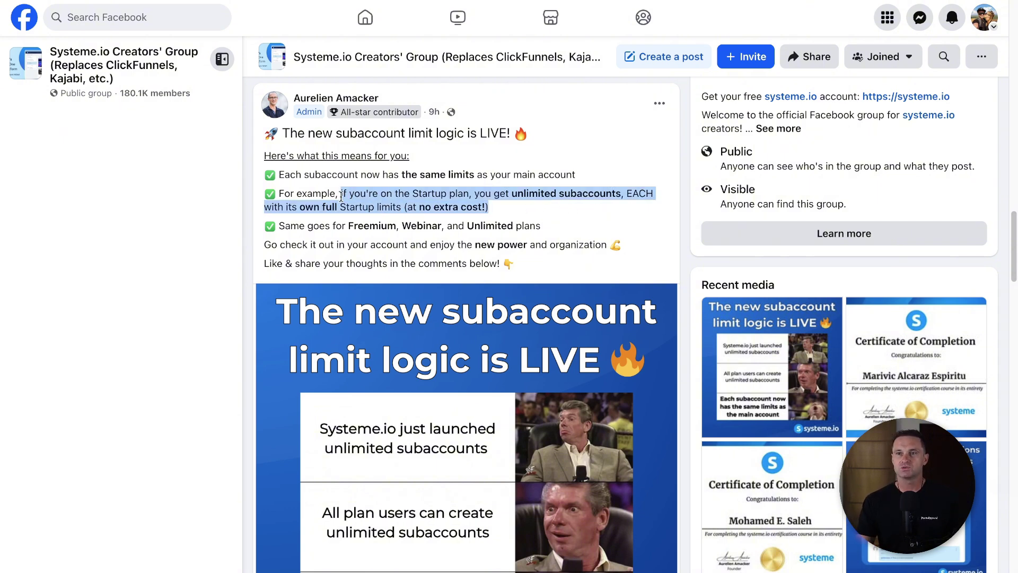
{"action": "left_click", "coordinate": [315, 191]}
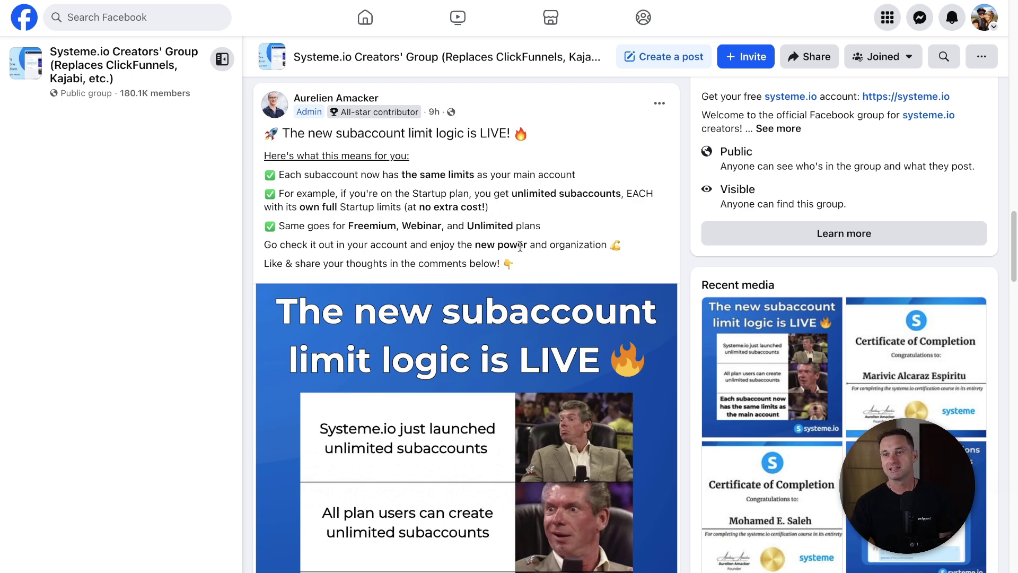
{"action": "scroll", "coordinate": [520, 250], "scroll_direction": "down", "scroll_amount": 1}
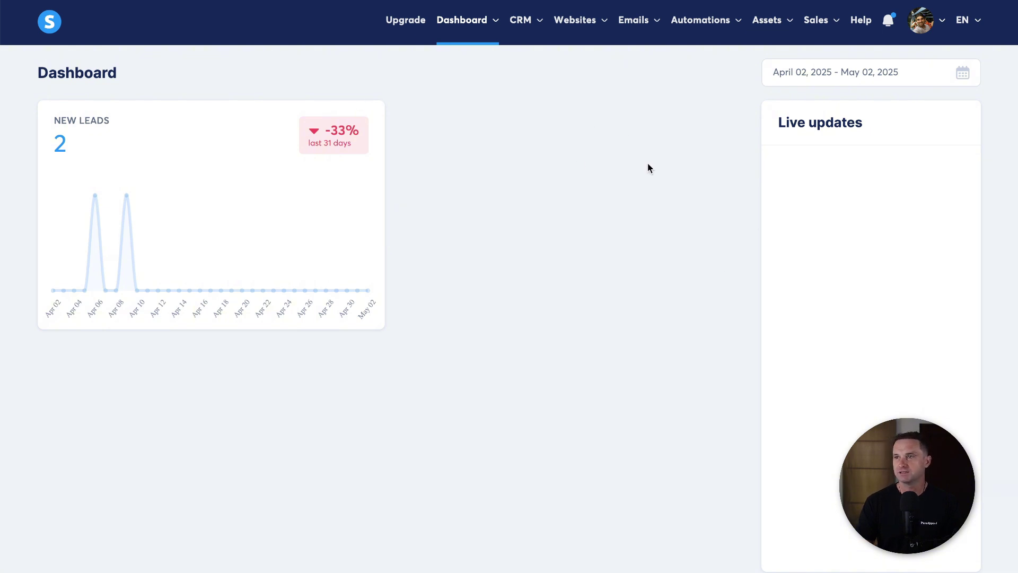
Step: Check the My plan page in Settings, noting the Freemium contacts usage of 5/2000
{"action": "left_click", "coordinate": [921, 23]}
{"action": "left_click", "coordinate": [916, 63]}
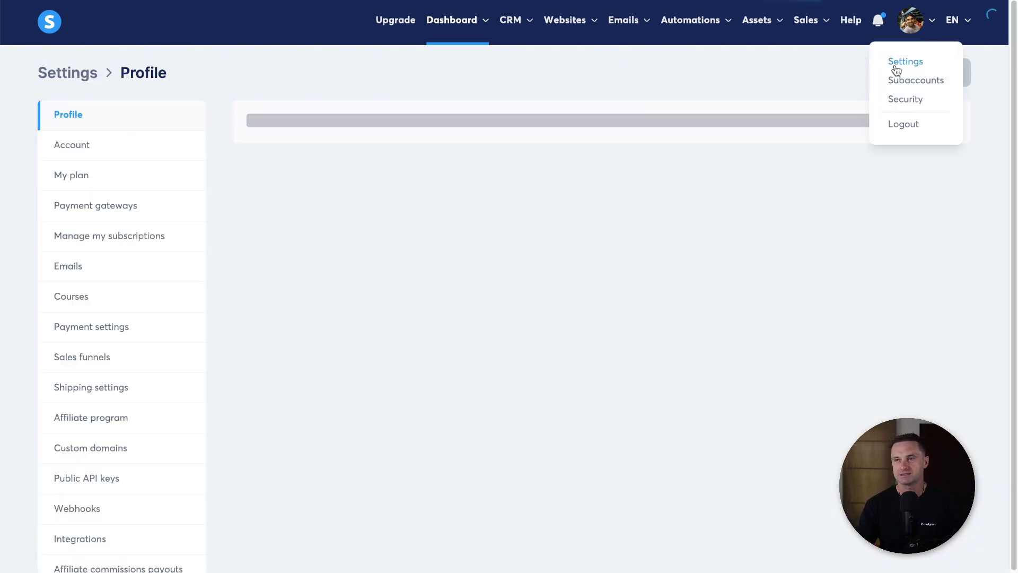
{"action": "left_click", "coordinate": [137, 173]}
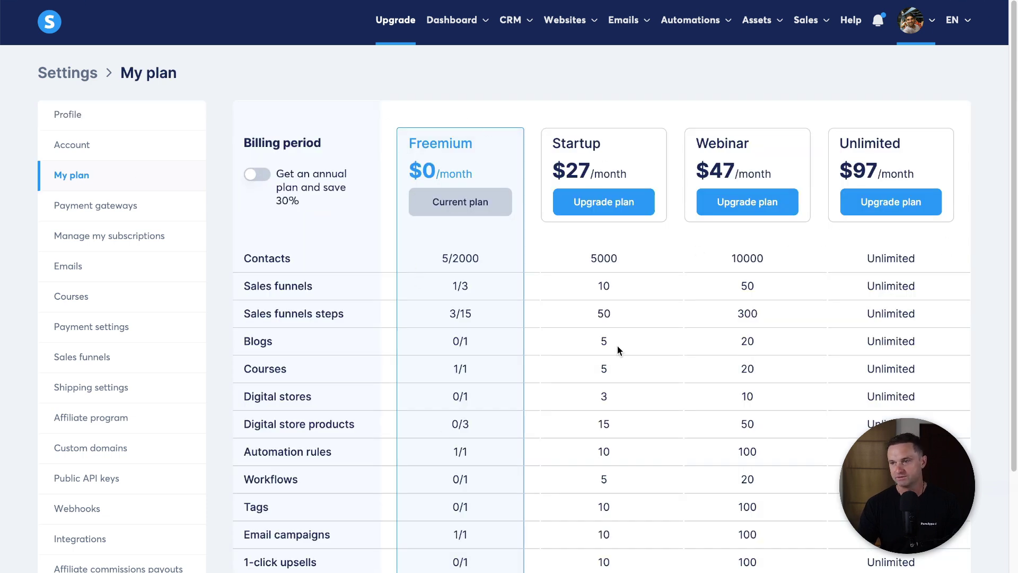
{"action": "mouse_move", "coordinate": [433, 262]}
{"action": "left_mouse_down"}
{"action": "mouse_move", "coordinate": [493, 267]}
{"action": "mouse_move", "coordinate": [433, 269]}
{"action": "left_mouse_up"}
{"action": "left_click", "coordinate": [494, 266]}
Step: Go to the empty Subaccounts page from the account menu
{"action": "left_click", "coordinate": [433, 264]}
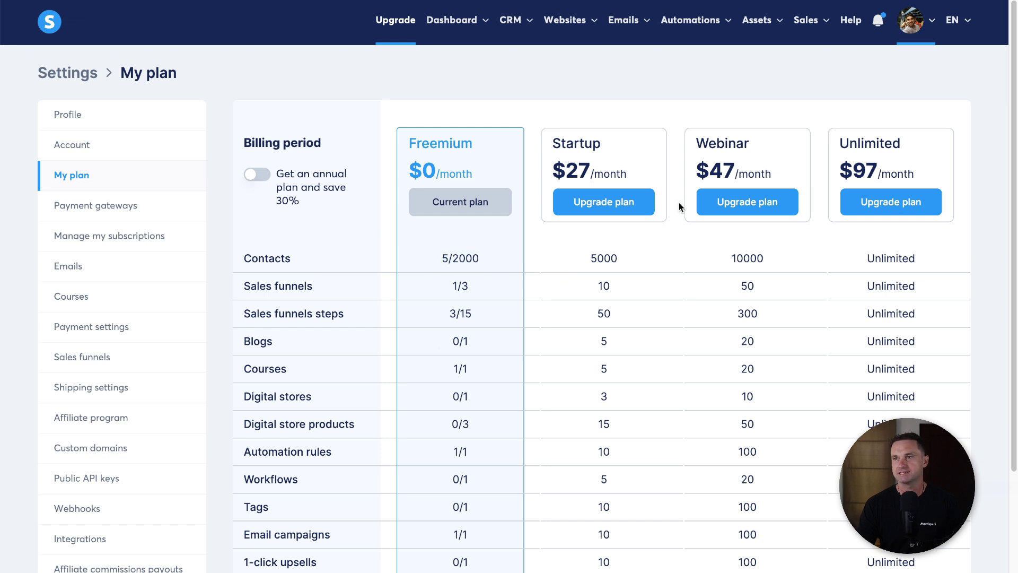
{"action": "mouse_move", "coordinate": [910, 21]}
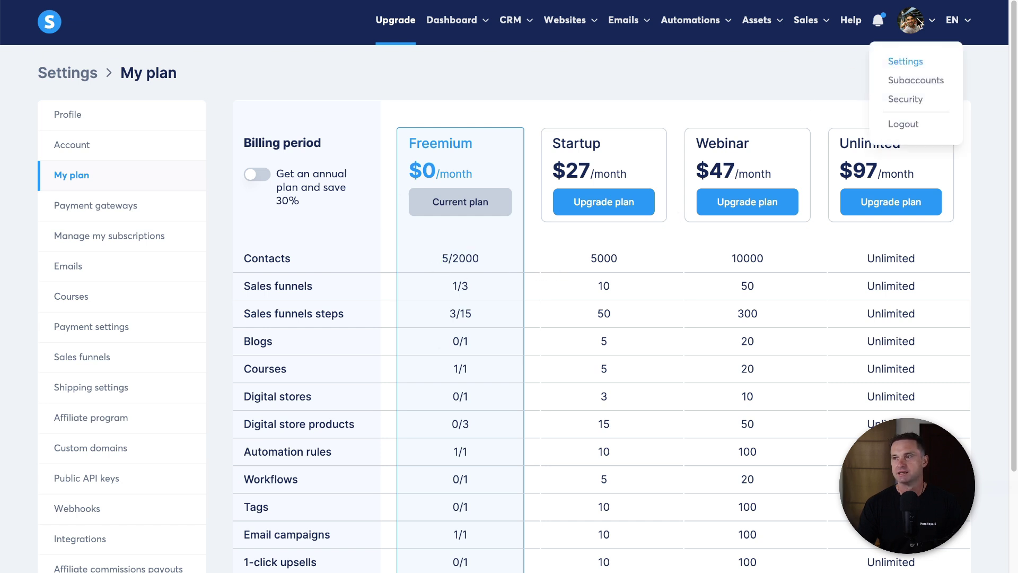
{"action": "left_click", "coordinate": [917, 80]}
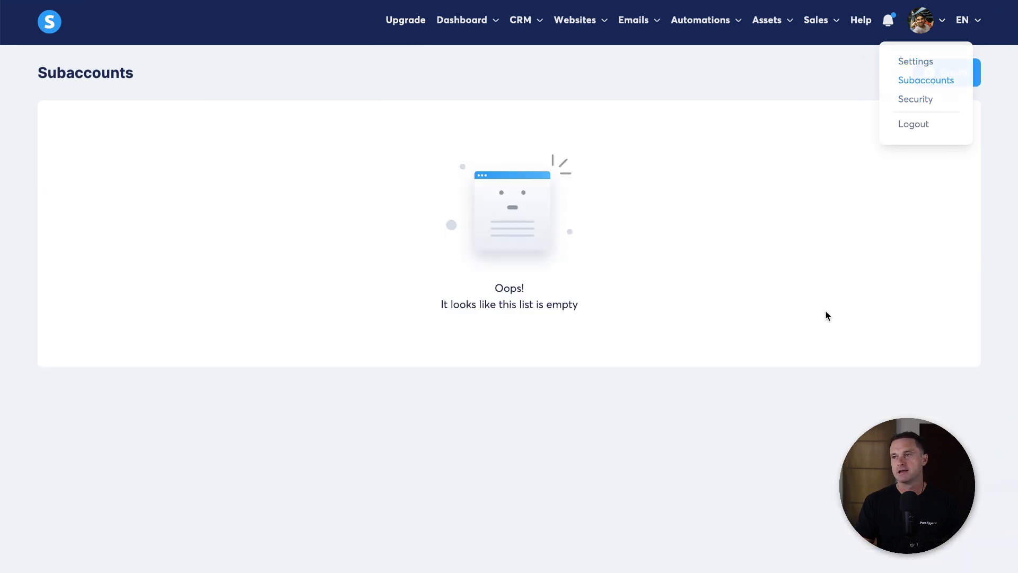
Step: Create a subaccount named testsubaccount with the subdomain testsubaccount2
{"action": "left_click", "coordinate": [960, 77]}
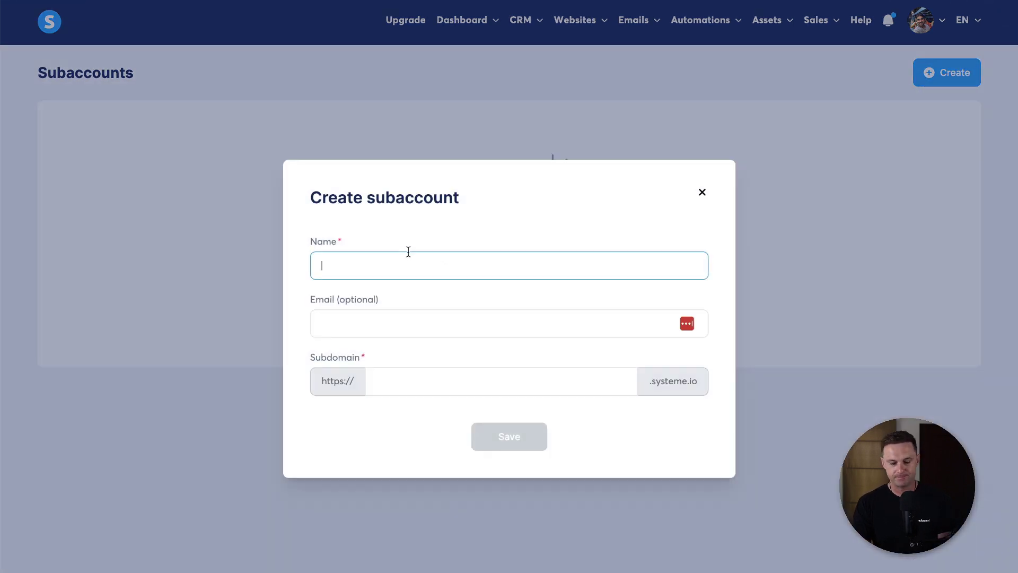
{"action": "type", "text": "testsubaccount"}
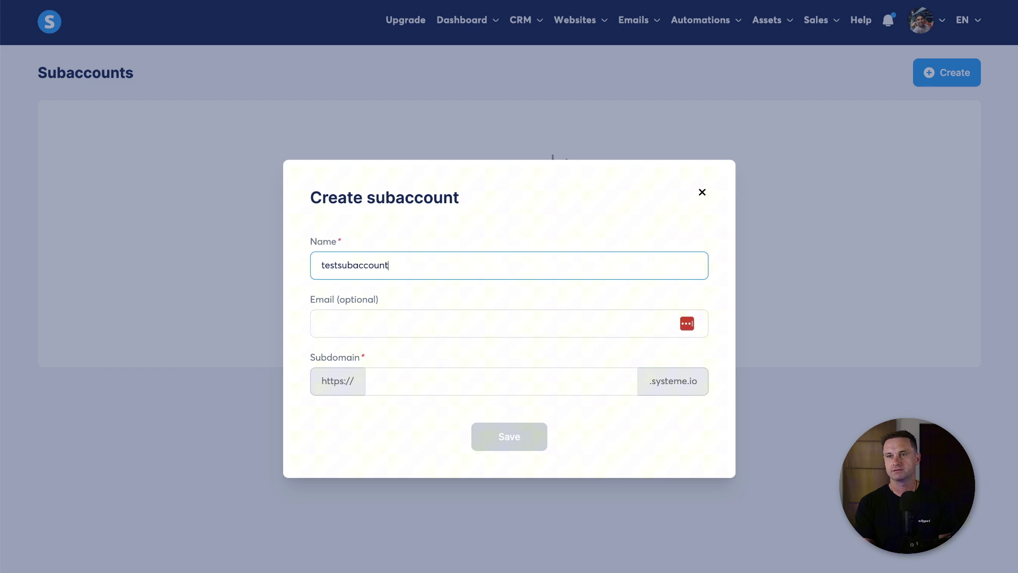
{"action": "key", "text": "Tab"}
{"action": "key", "text": "Tab"}
{"action": "left_click", "coordinate": [525, 448]}
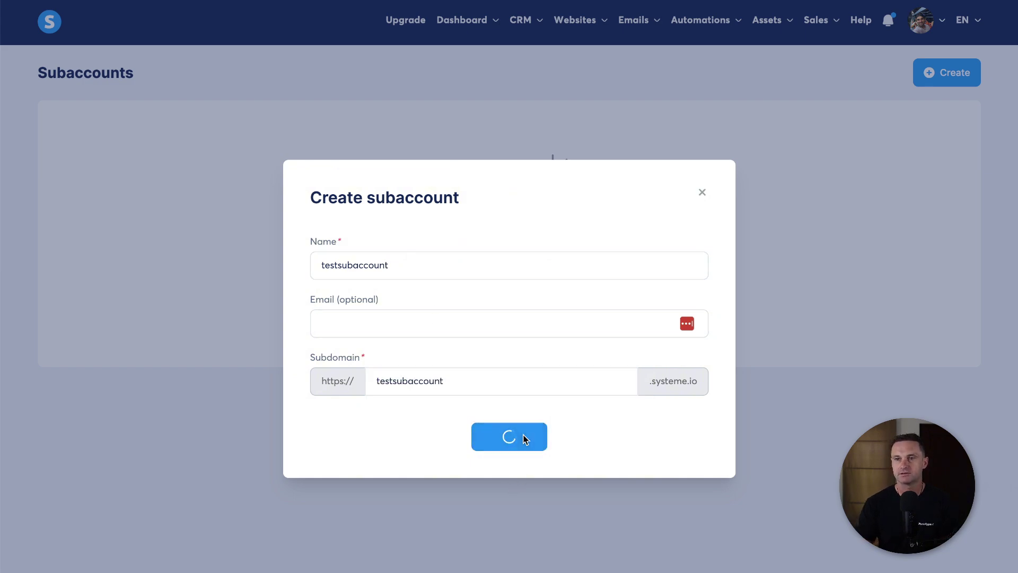
{"action": "left_click", "coordinate": [480, 376]}
{"action": "type", "text": "2"}
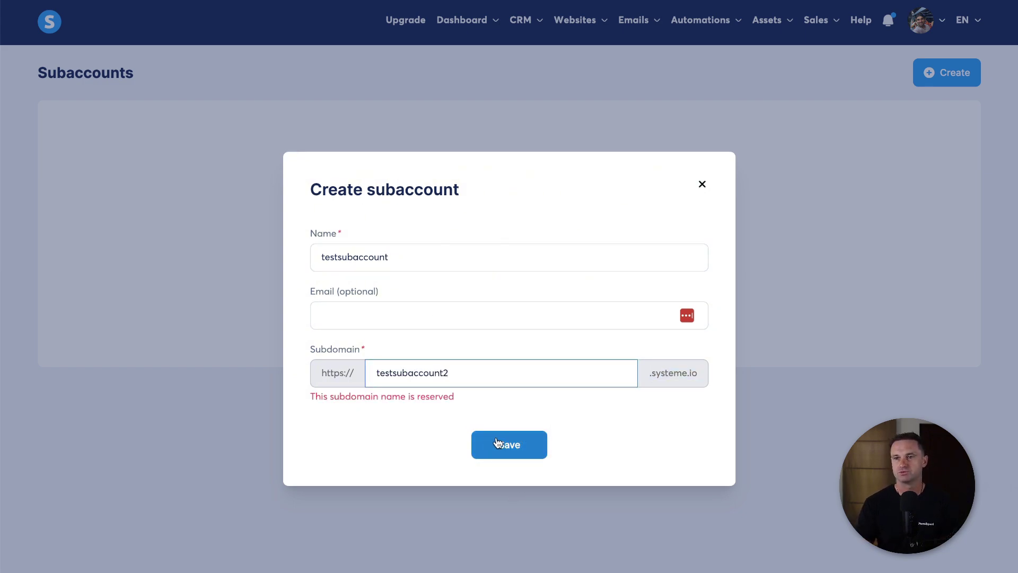
{"action": "left_click", "coordinate": [487, 442]}
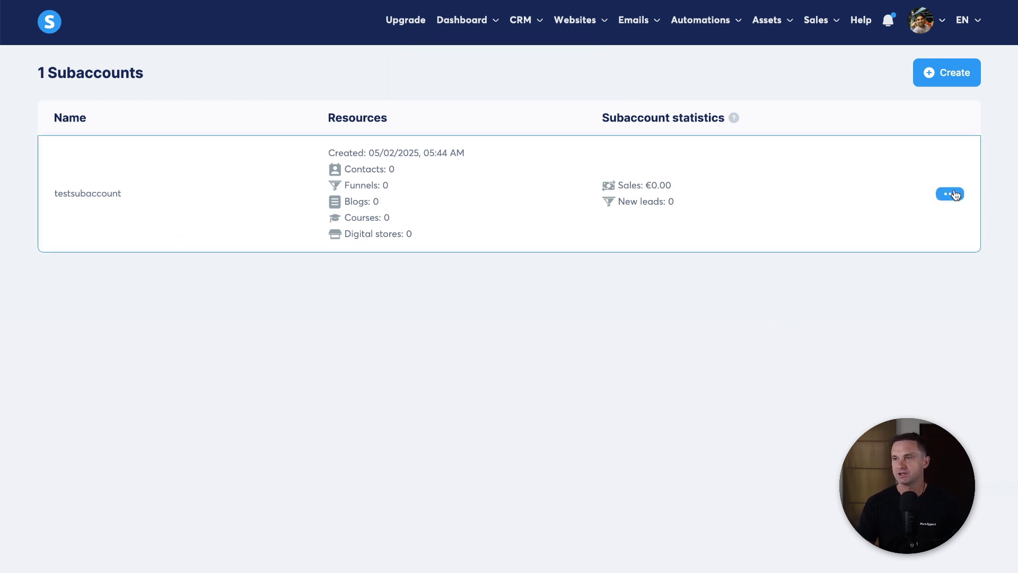
Step: Log in to the new testsubaccount workspace from its actions menu
{"action": "left_click", "coordinate": [950, 194]}
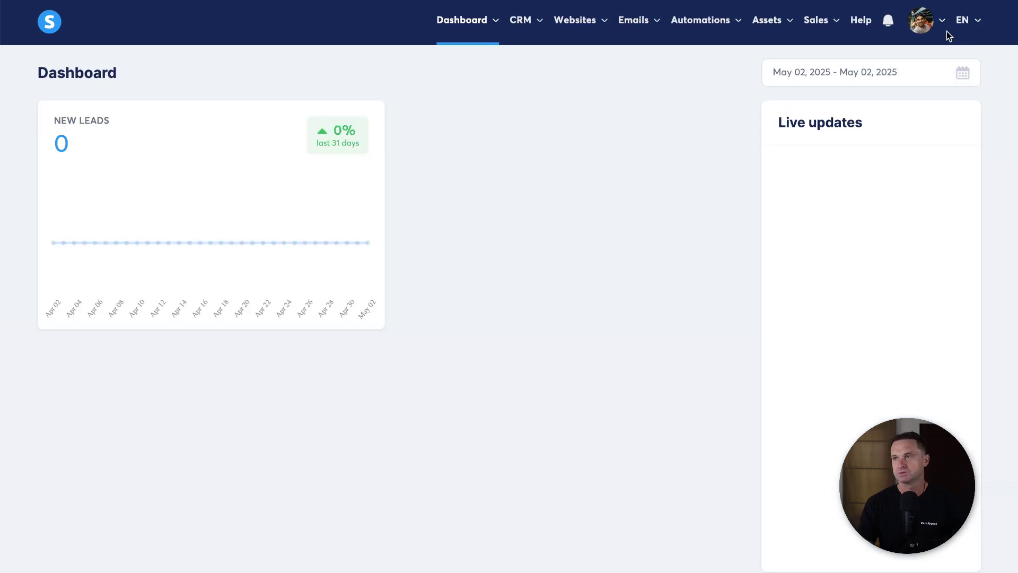
{"action": "mouse_move", "coordinate": [934, 31]}
{"action": "left_click", "coordinate": [932, 68]}
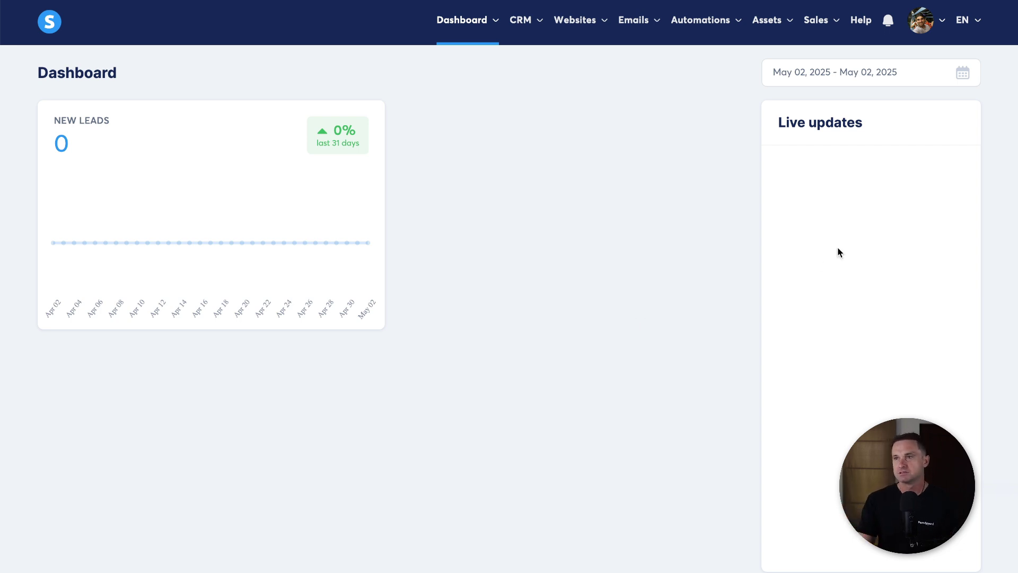
Step: Invite a new assistant to the subaccount workspace by entering their e-mail address
{"action": "left_click", "coordinate": [917, 32]}
{"action": "left_click", "coordinate": [892, 92]}
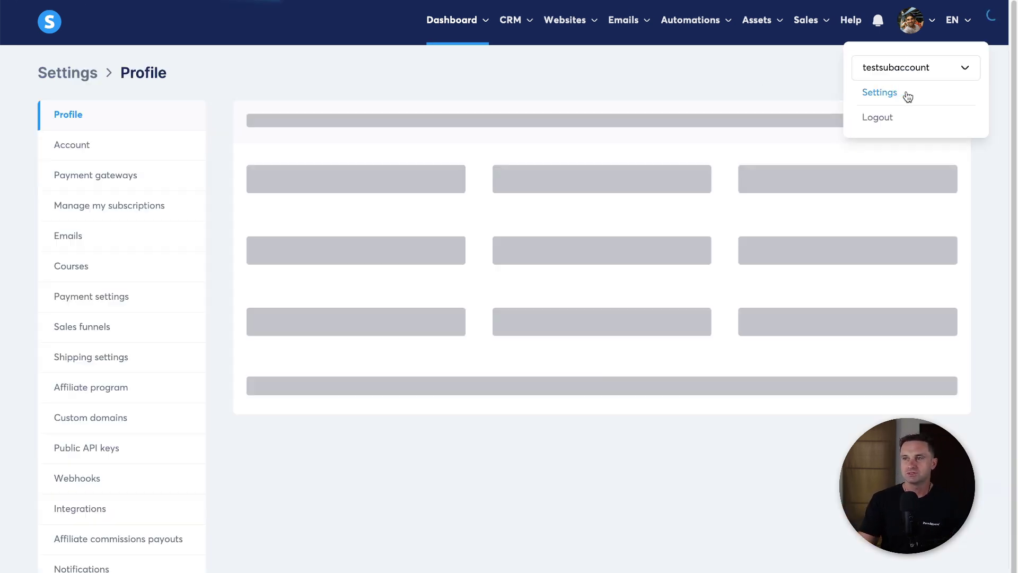
{"action": "scroll", "coordinate": [11, 209], "scroll_direction": "down", "scroll_amount": 1}
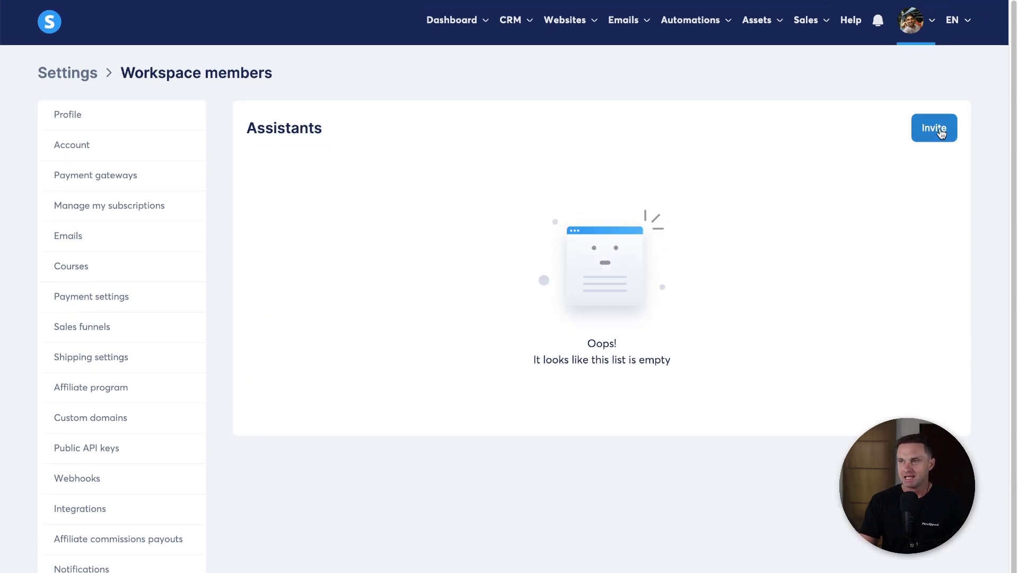
{"action": "left_click", "coordinate": [932, 129]}
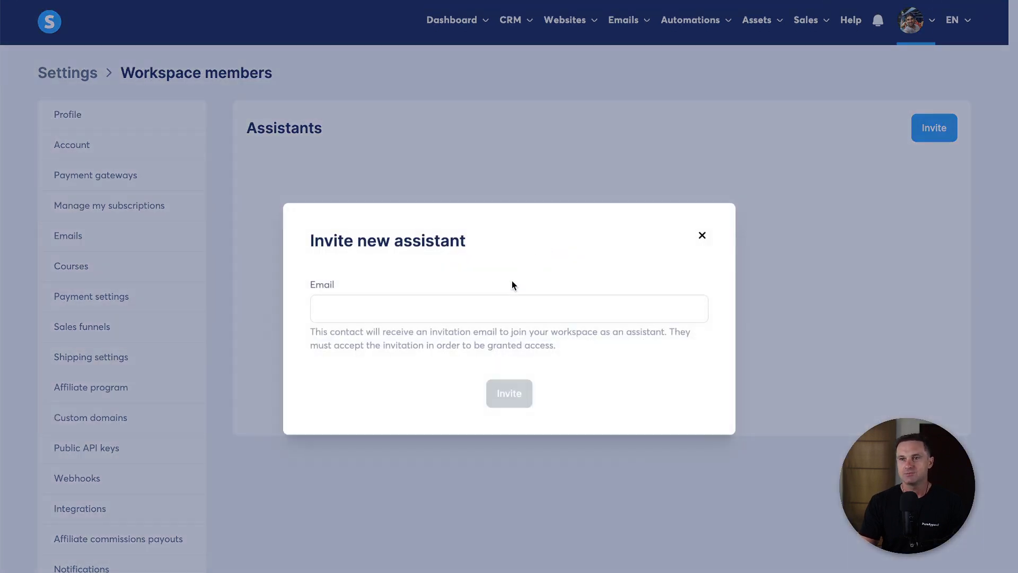
{"action": "left_click", "coordinate": [474, 319]}
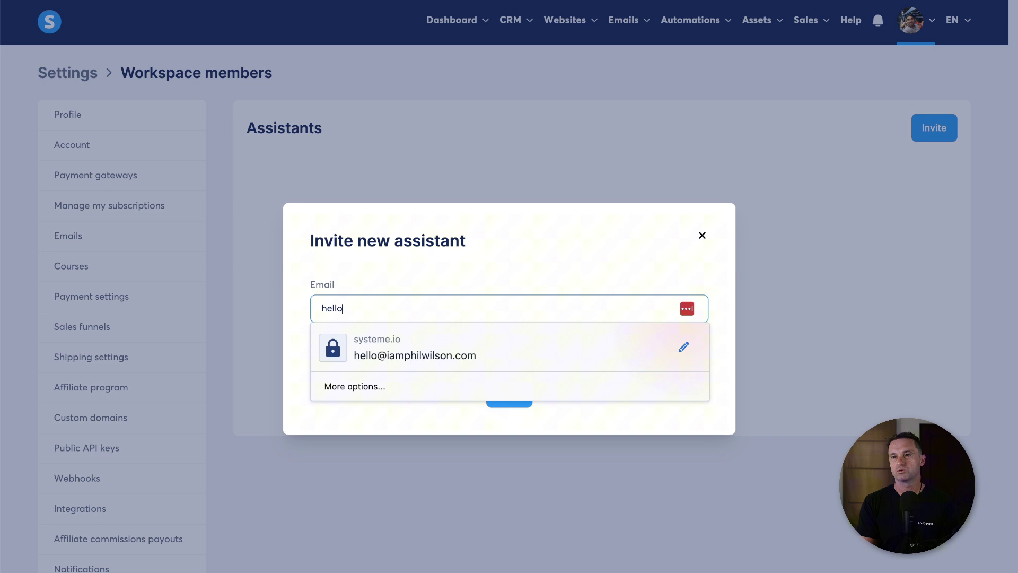
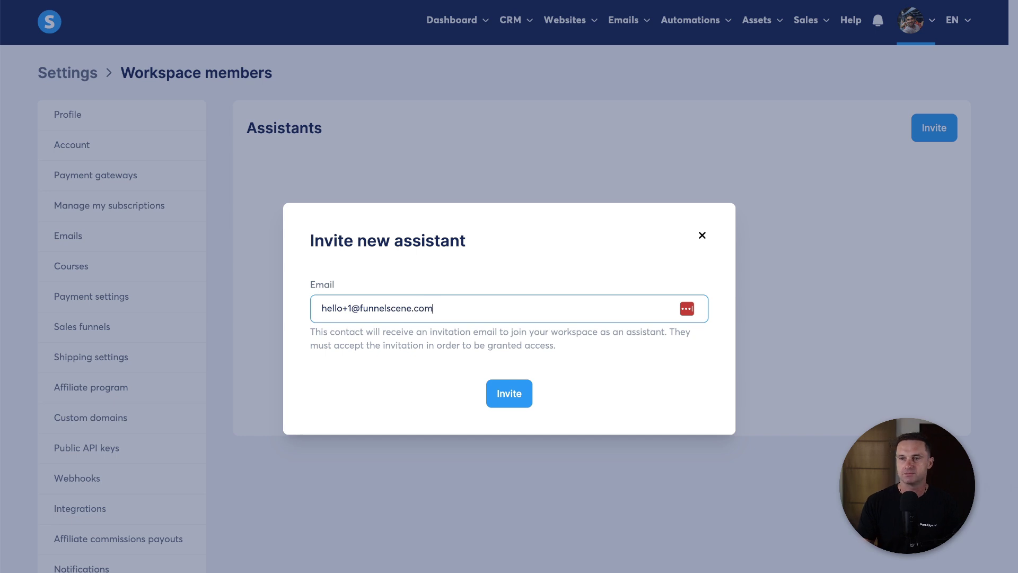
{"action": "left_click", "coordinate": [510, 398]}
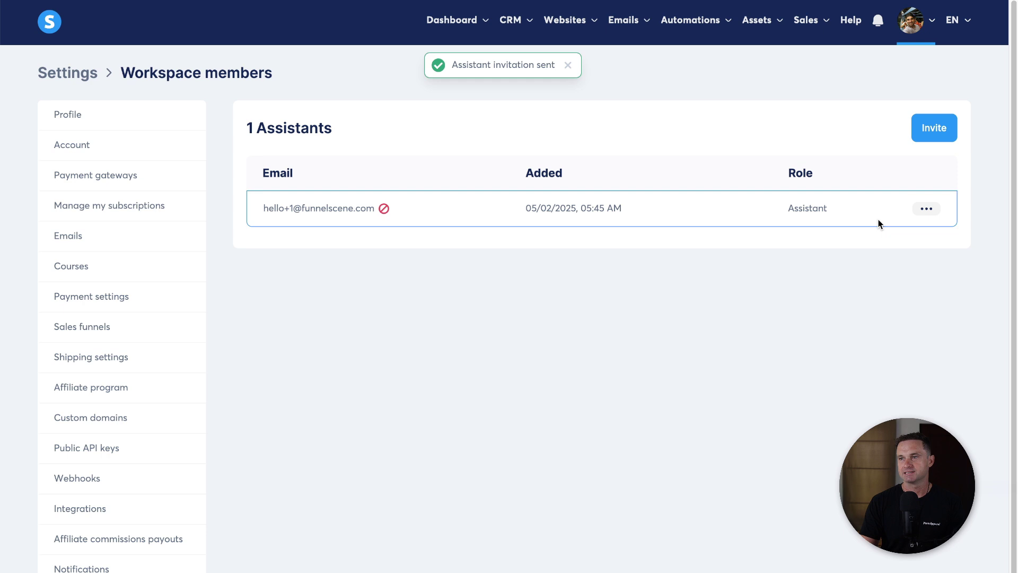
Step: Change the invited member's role to Admin and save it
{"action": "left_click", "coordinate": [929, 210]}
{"action": "left_click", "coordinate": [896, 215]}
{"action": "left_click", "coordinate": [441, 318]}
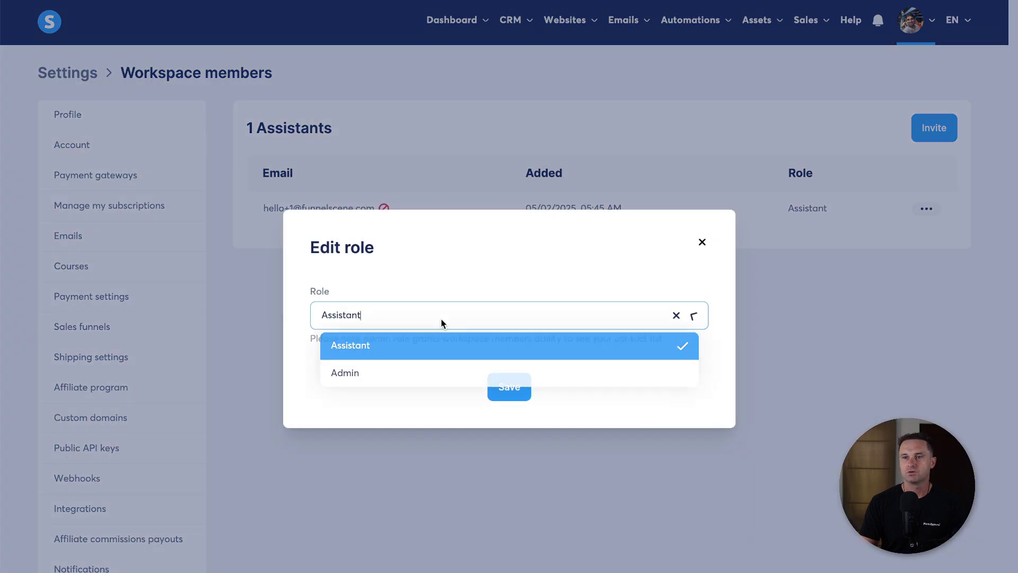
{"action": "left_click", "coordinate": [393, 371]}
{"action": "left_click", "coordinate": [510, 390]}
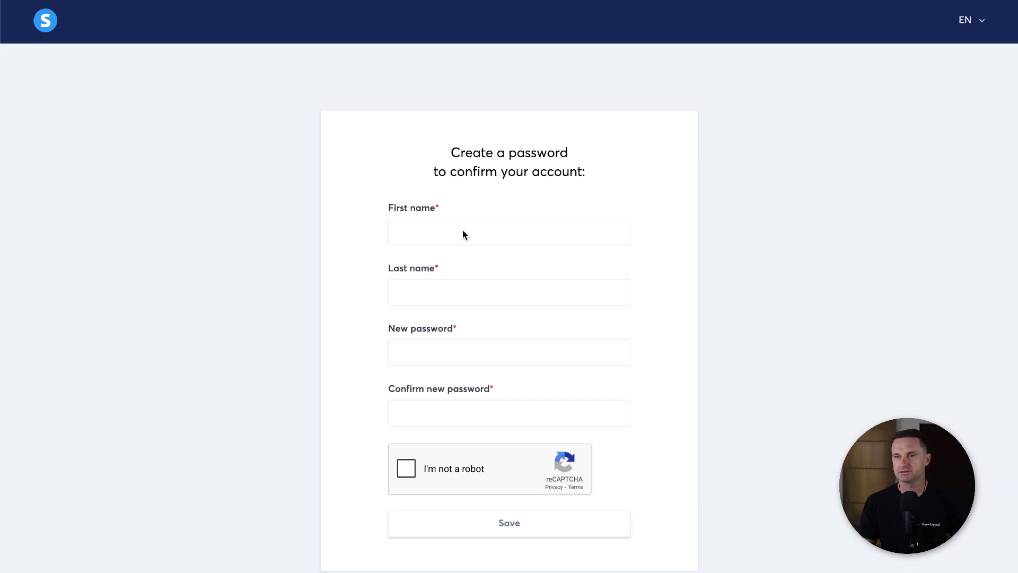
Step: Enter the member's first name, last name and new password in the confirmation form
{"action": "left_click", "coordinate": [491, 232]}
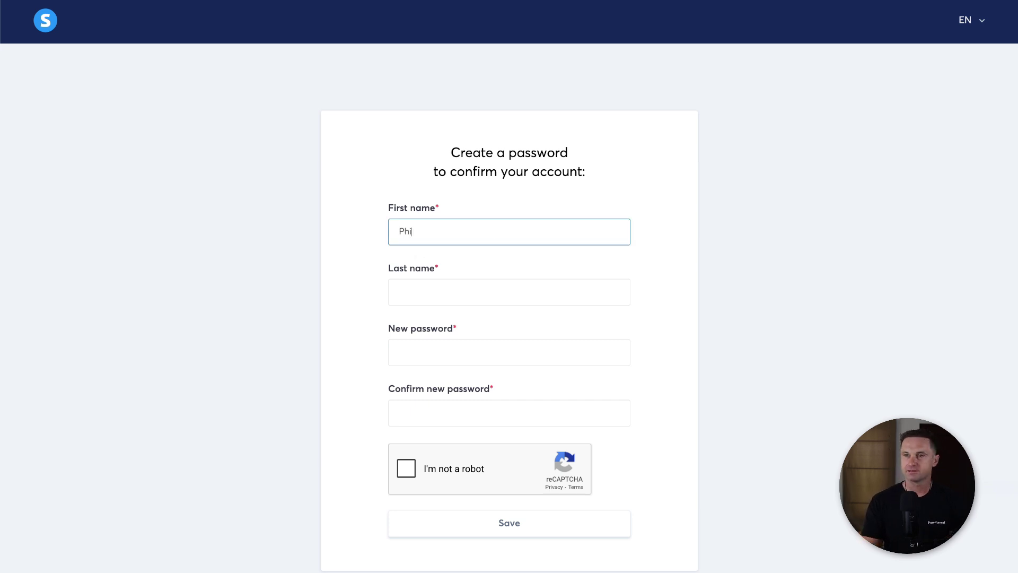
{"action": "key", "text": "Tab"}
{"action": "key", "text": "Tab"}
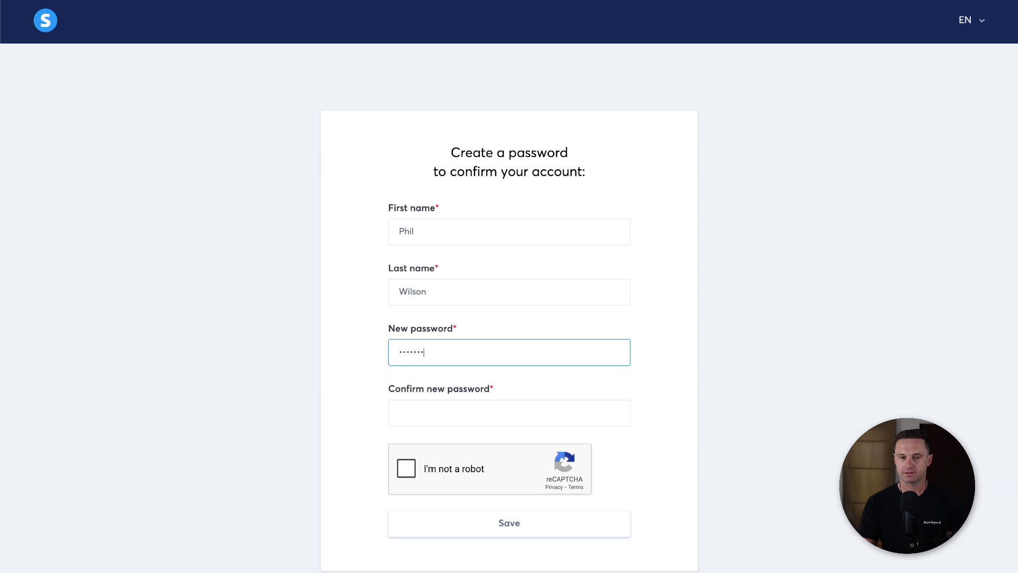
{"action": "type", "text": "1"}
{"action": "key", "text": "Tab"}
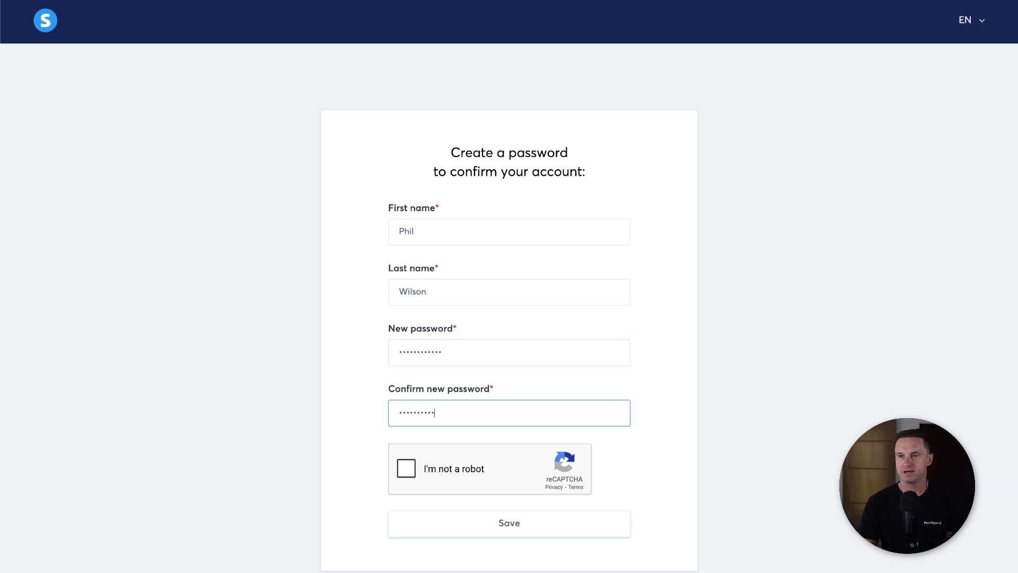
Step: Solve the fire-hydrant reCAPTCHA and submit the account details
{"action": "left_click", "coordinate": [407, 468]}
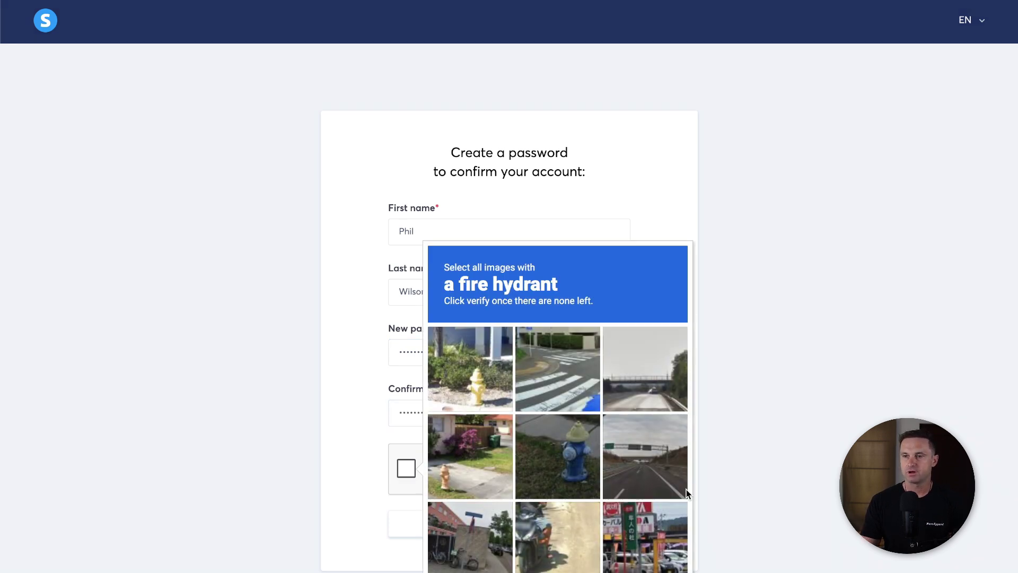
{"action": "left_click", "coordinate": [504, 403]}
{"action": "left_click", "coordinate": [471, 456]}
{"action": "left_click", "coordinate": [558, 457]}
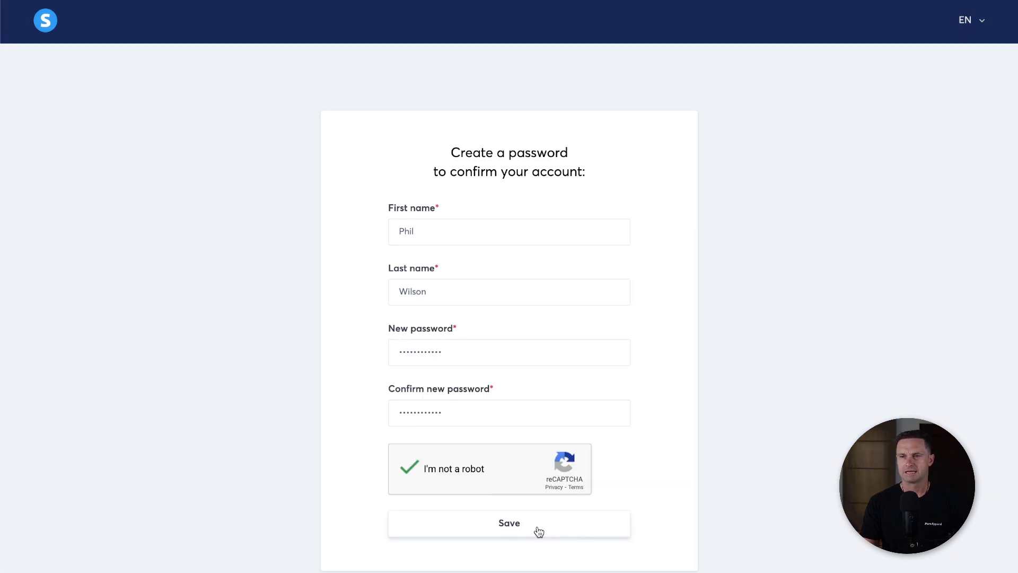
{"action": "left_click", "coordinate": [539, 531]}
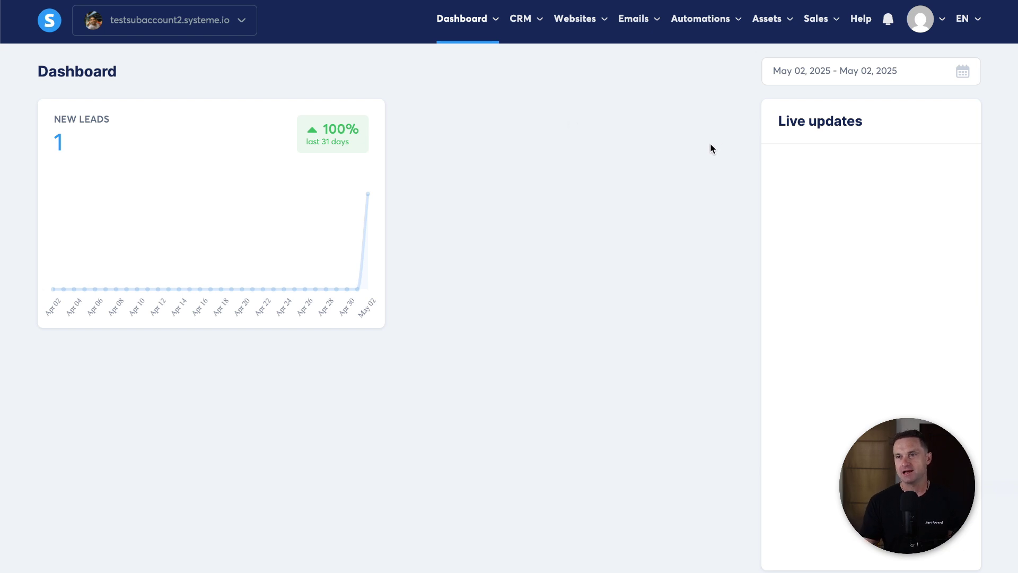
Step: Open the invited member's Account settings showing timezone, date format and time format options
{"action": "mouse_move", "coordinate": [912, 30]}
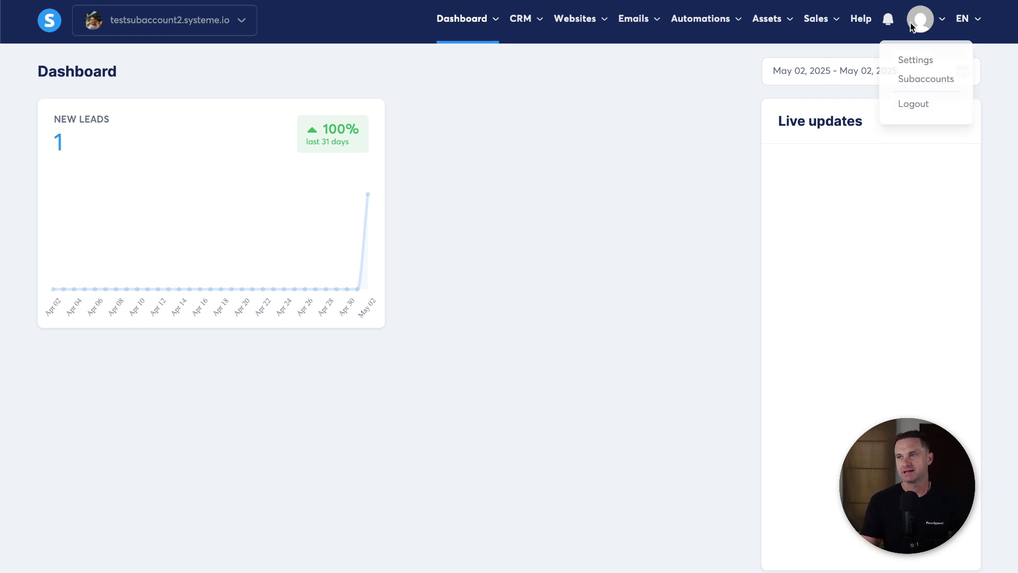
{"action": "left_click", "coordinate": [916, 60]}
{"action": "left_click_drag", "start_coordinate": [145, 404], "coordinate": [89, 84]}
{"action": "left_click", "coordinate": [277, 402]}
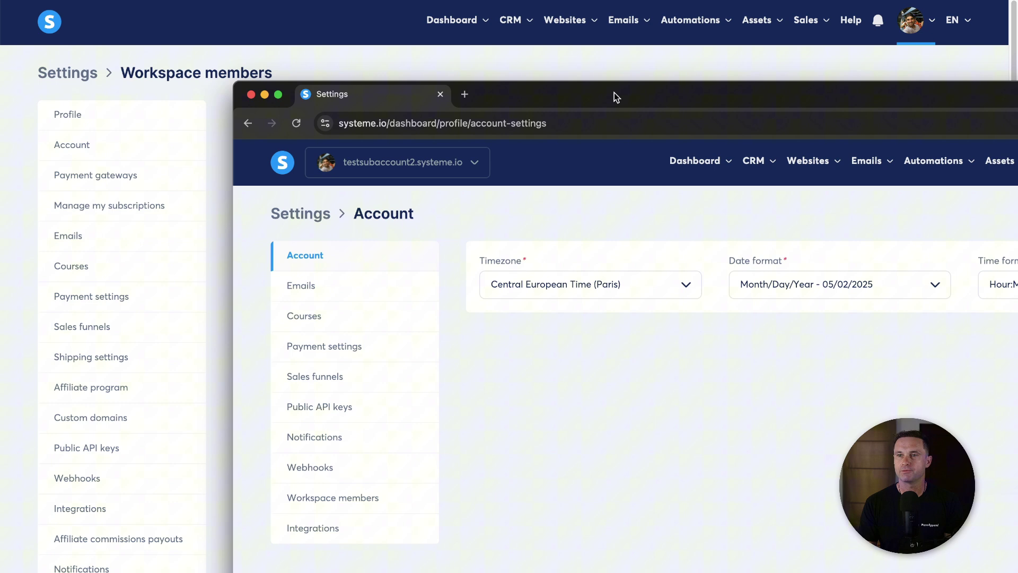
{"action": "left_click_drag", "start_coordinate": [615, 94], "coordinate": [430, 3]}
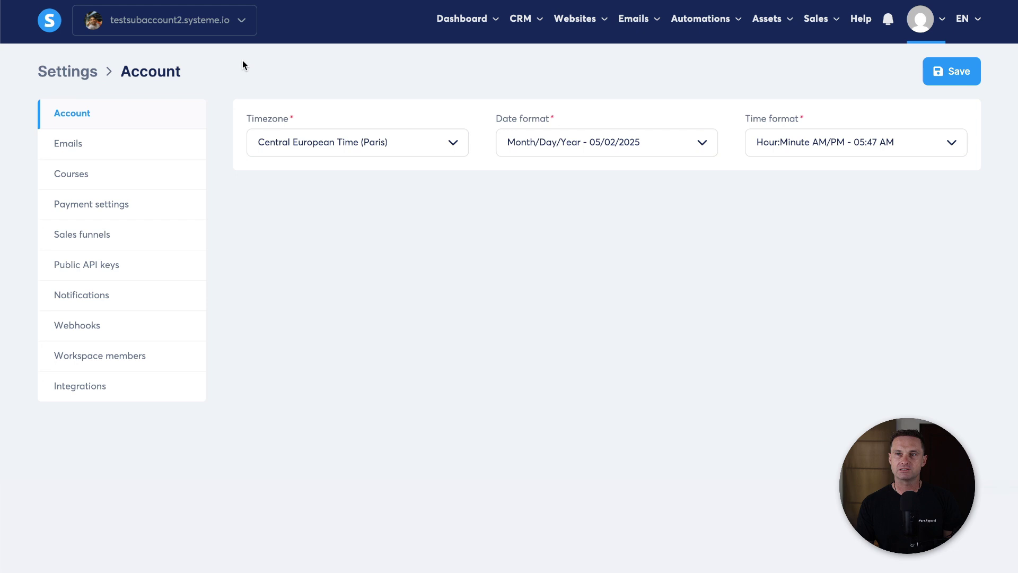
Step: Switch to the c5db-hello-1 workspace, then back to testsubaccount2
{"action": "left_click", "coordinate": [241, 24]}
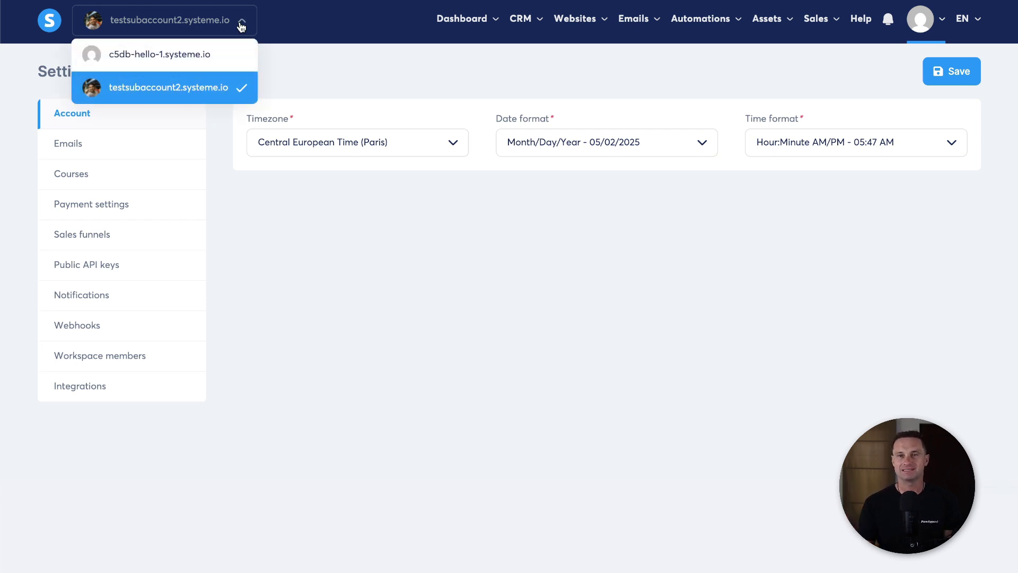
{"action": "left_click", "coordinate": [201, 51]}
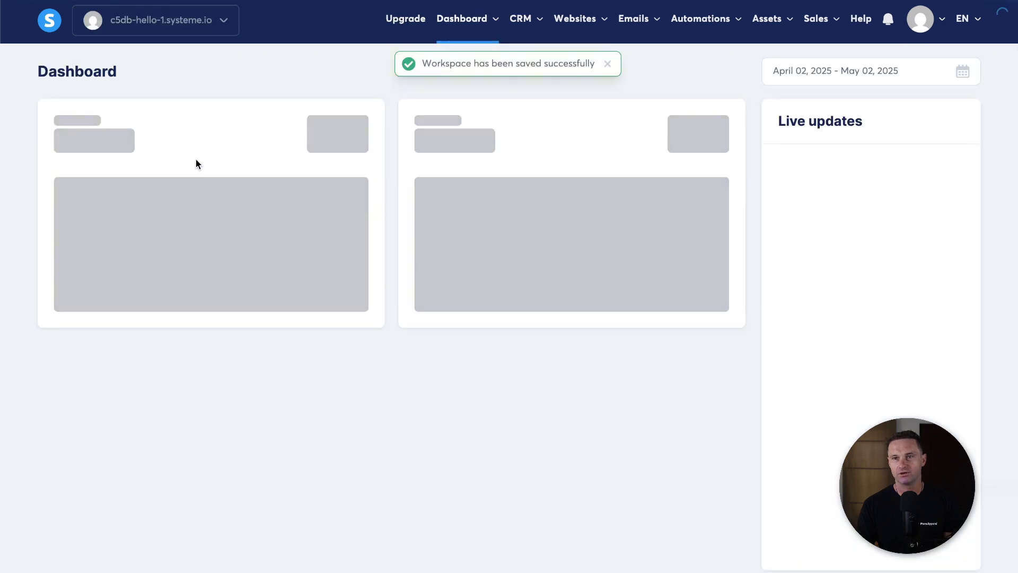
{"action": "left_click", "coordinate": [224, 21]}
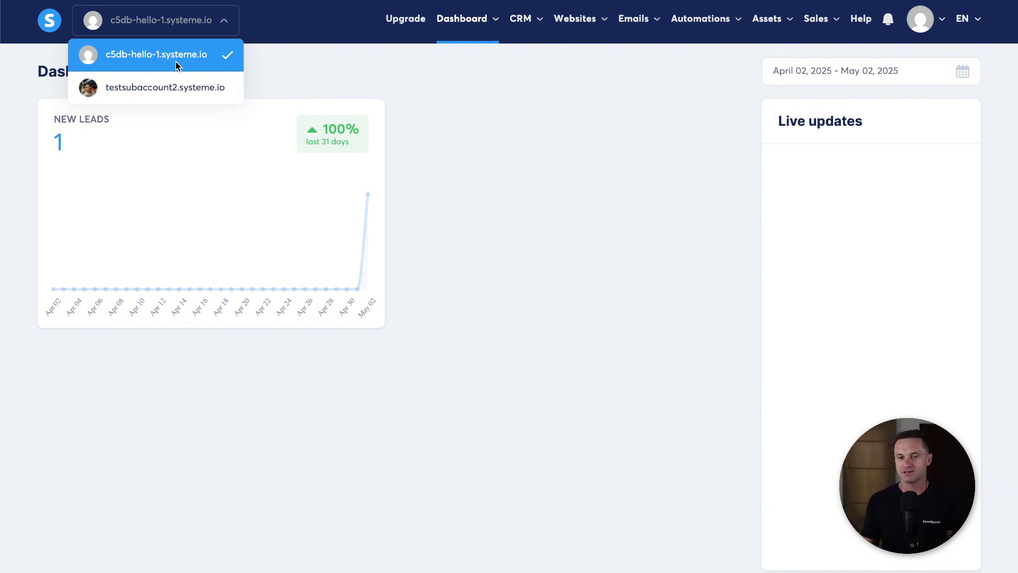
{"action": "left_click", "coordinate": [187, 85]}
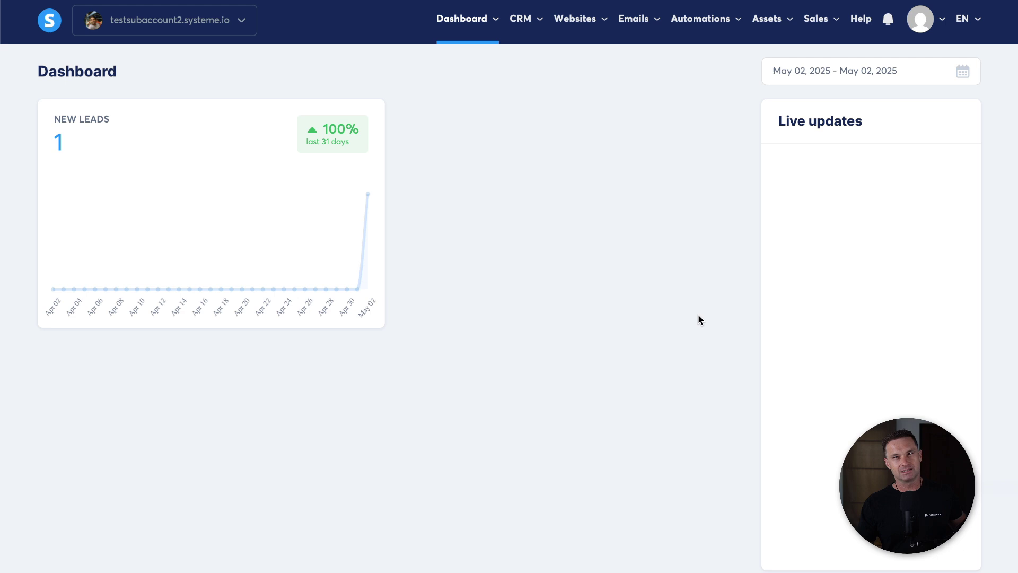
Step: Drag the member's browser window aside to reveal the owner's Workspace members page
{"action": "left_click_drag", "start_coordinate": [534, 0], "coordinate": [744, 109]}
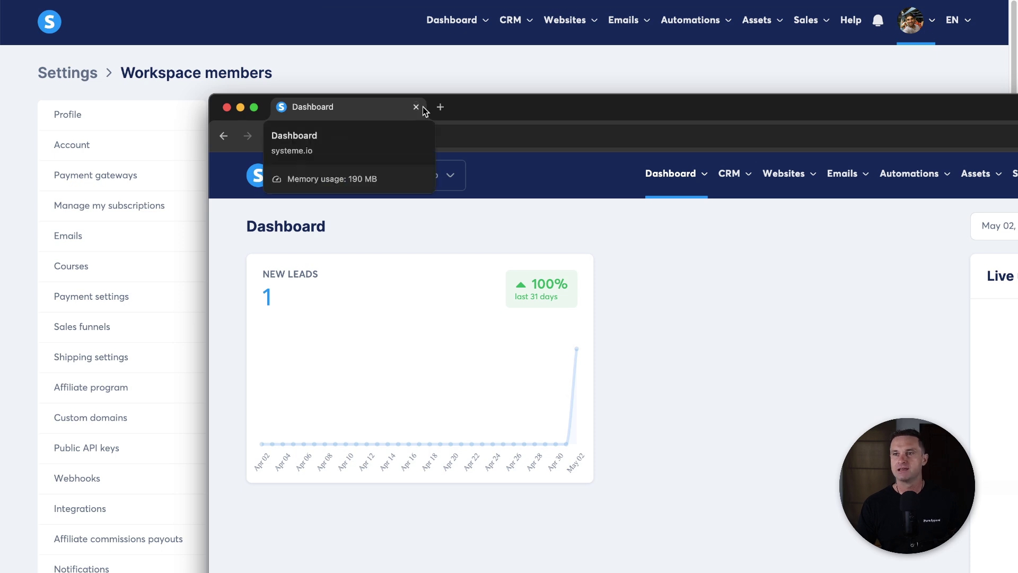
{"action": "left_click_drag", "start_coordinate": [469, 108], "coordinate": [406, 18]}
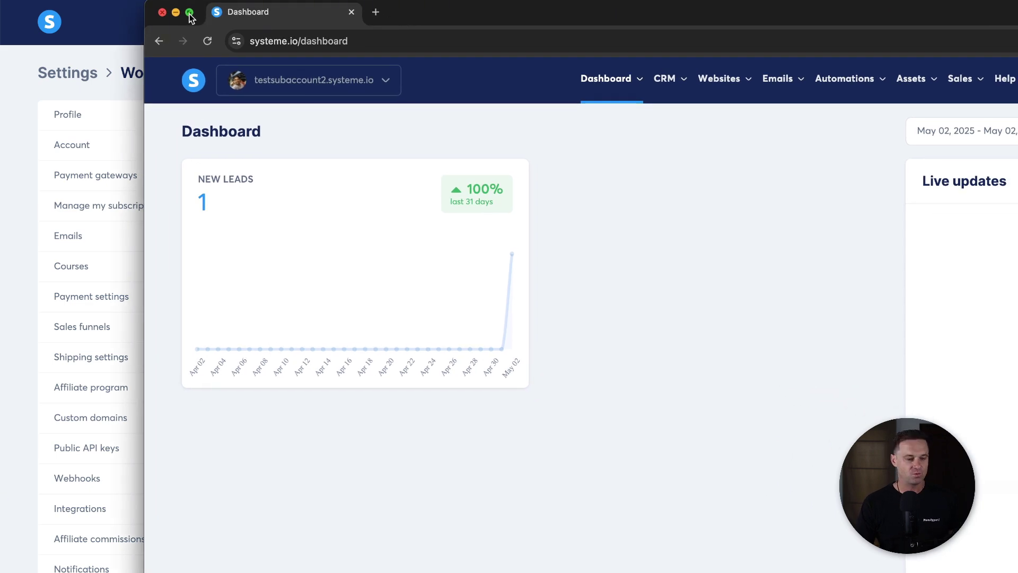